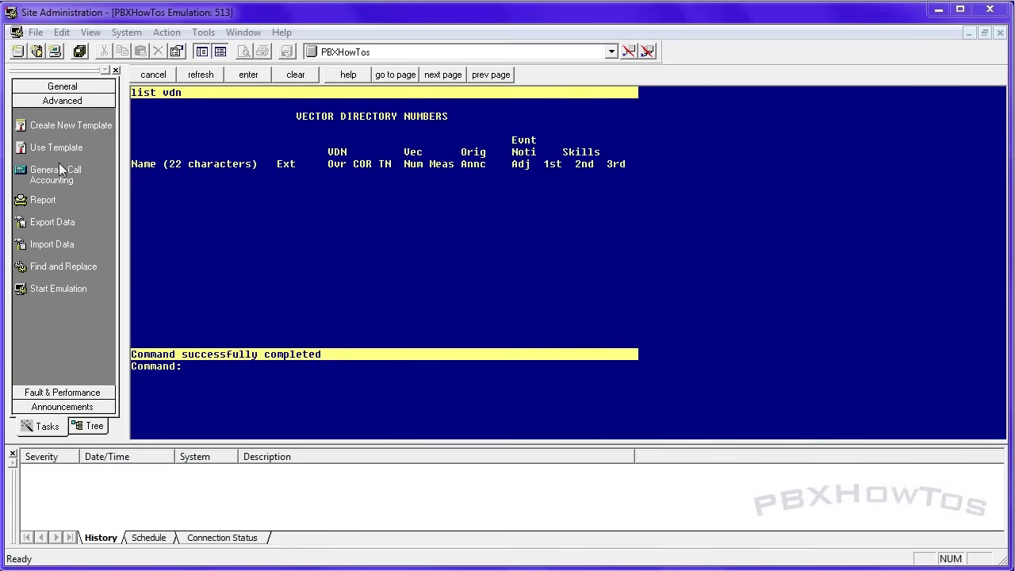
- List the vectors configured on the system
left_click(394, 275)
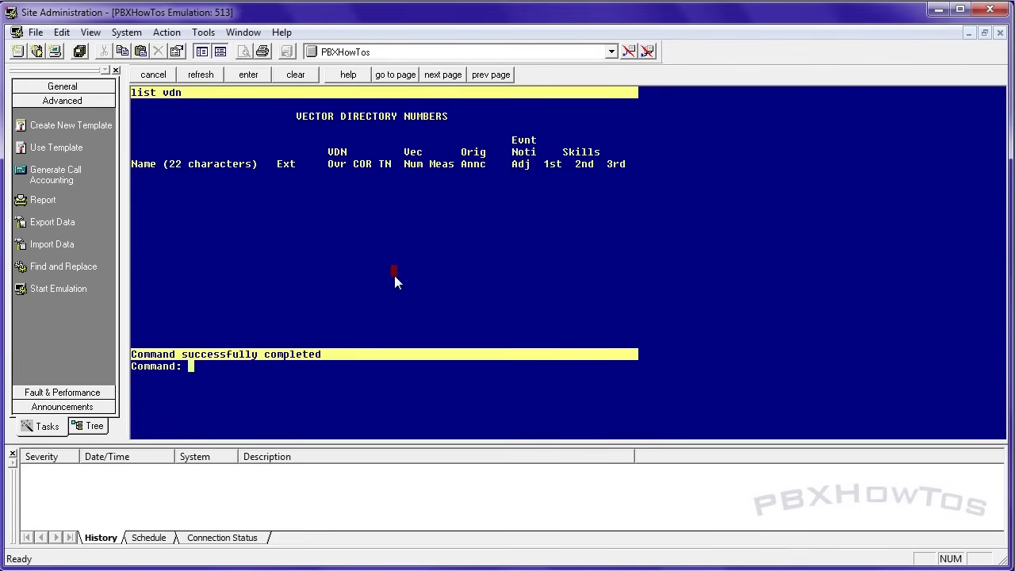
type("list vec")
key("Return")
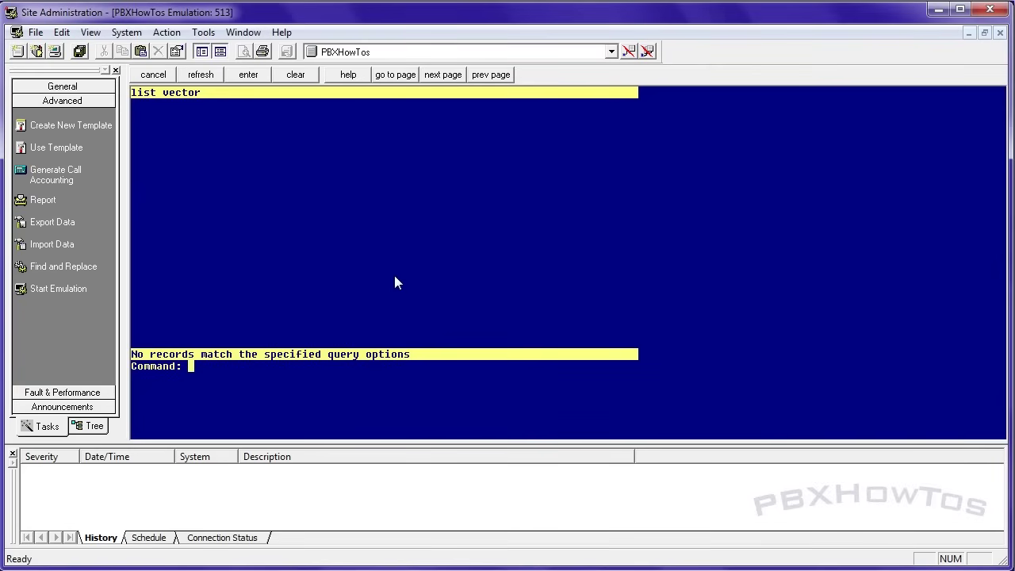
type("add ann")
key("Return")
key("BackSpace")
key("BackSpace")
key("BackSpace")
- Start announcement 1 in the change announcements form with extension 20000, type integrated, COR 13 and name WelcomeToPBXHowTos
type("ch an")
key("Return")
type("20000")
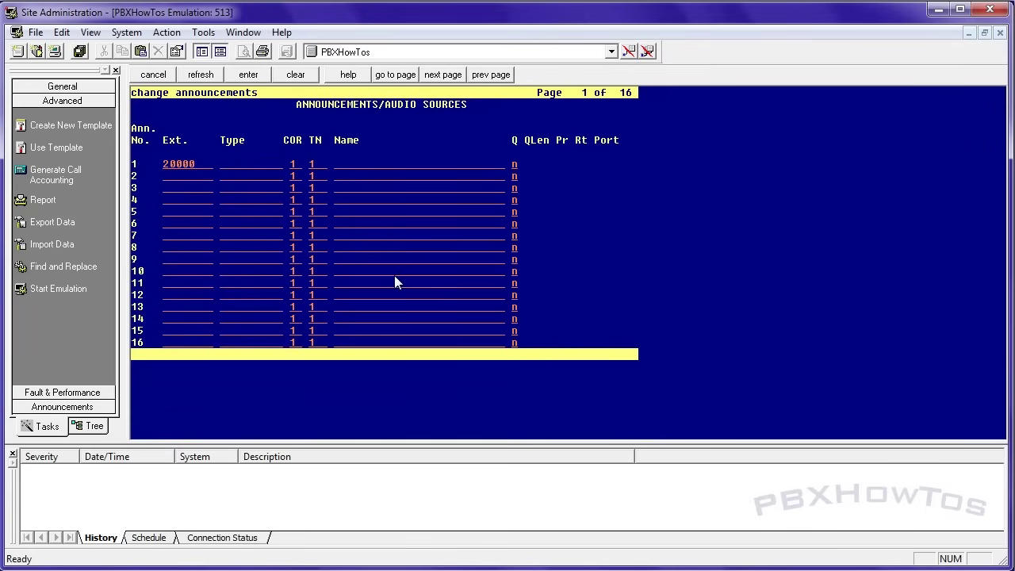
key("Tab")
type("integ")
key("Tab")
type("rated")
key("Tab")
type("13")
key("Tab")
key("Tab")
type("WelcomeToPBXHowTos")
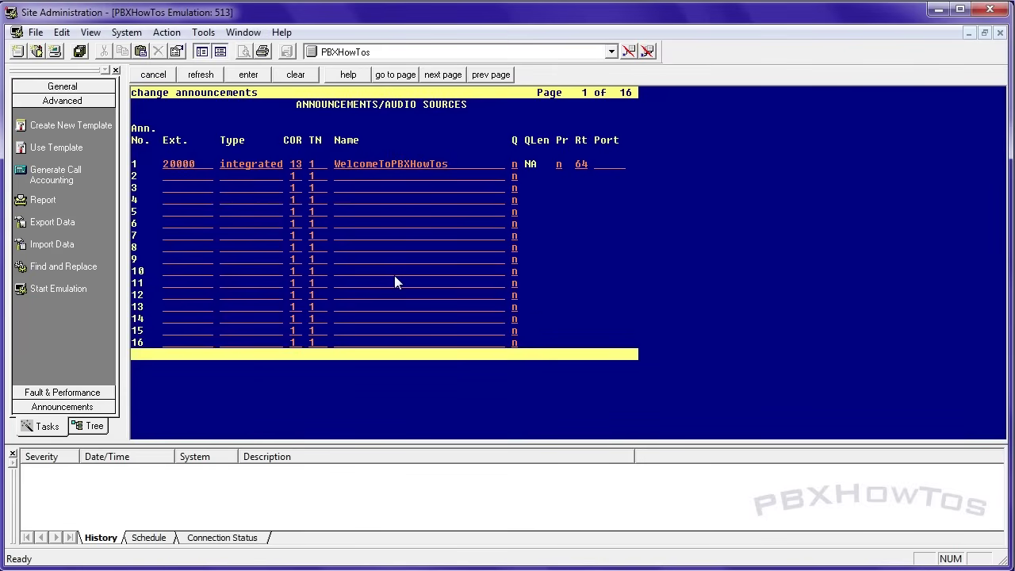
- Turn on queuing for announcement 1, try to assign its port, and cancel the form
key("Tab")
type("y")
key("Tab")
key("Tab")
key("Tab")
type("01v9")
key("Tab")
key("F1")
- Enable the announcement board at location 001v9
type("enable ann")
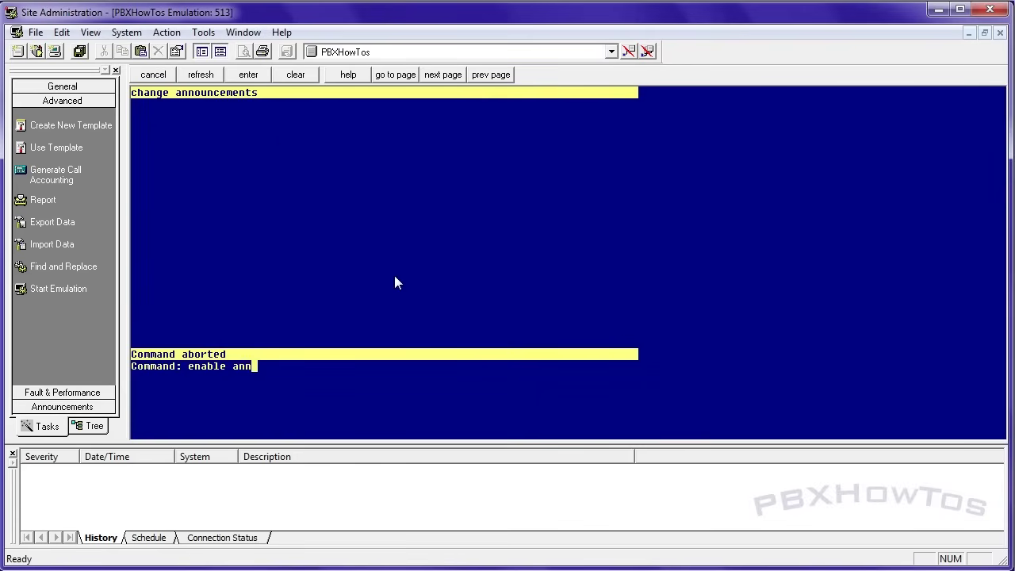
key("Tab")
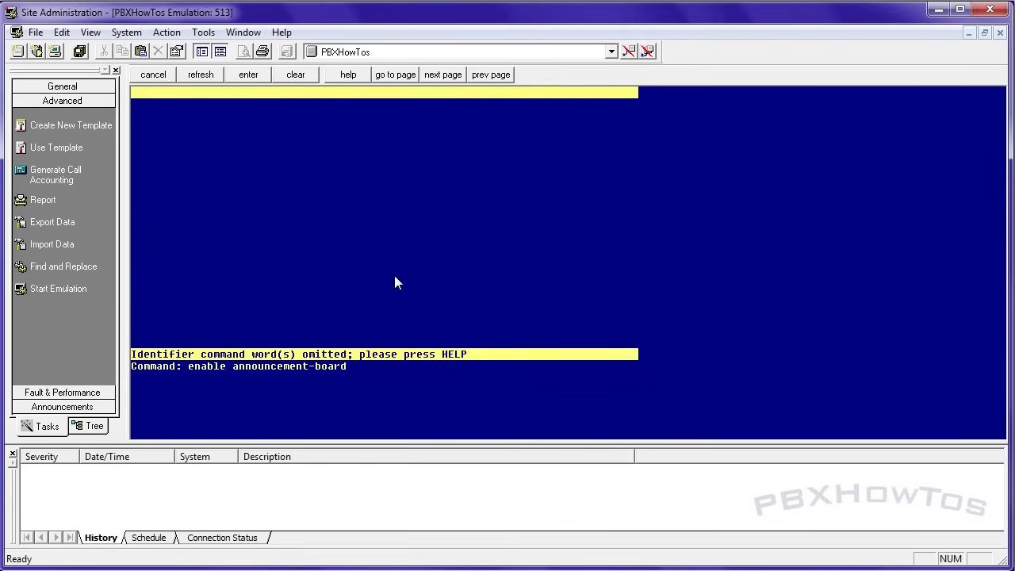
type("001v9")
key("Return")
- Reopen the change announcements form and give announcement 1 extension 20000, type integrated and COR 13
type("ch ann")
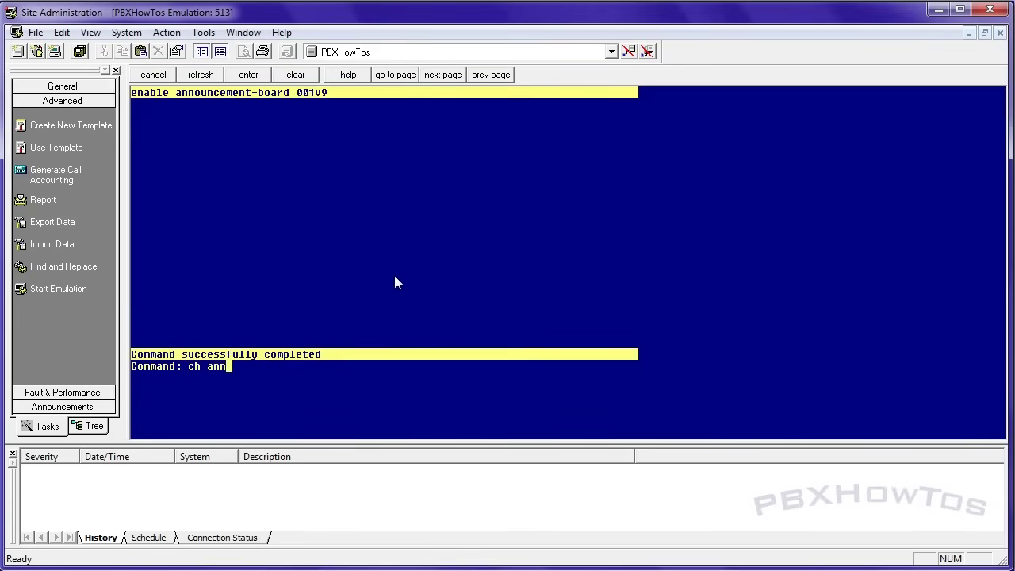
key("Return")
type("20000")
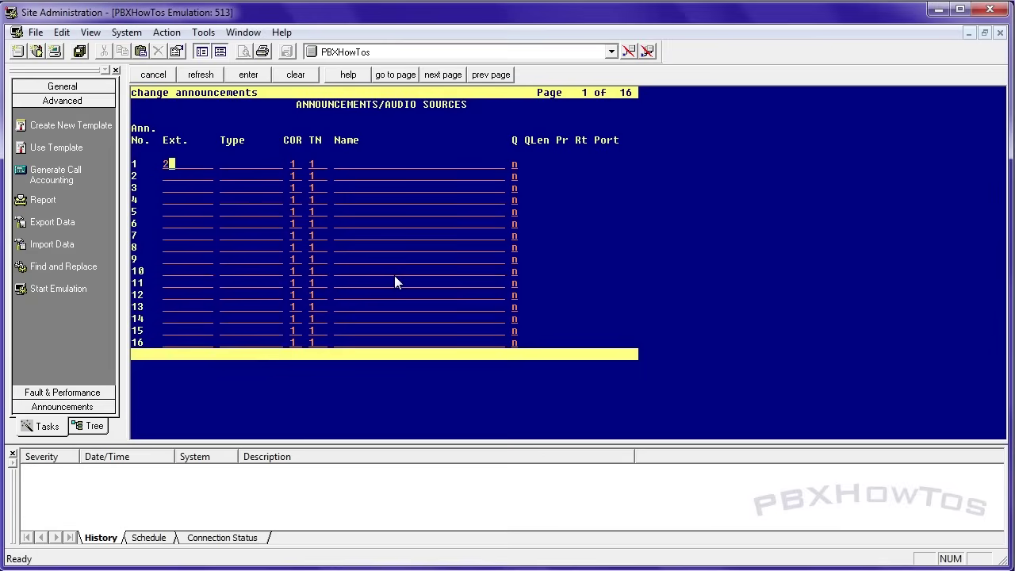
key("Tab")
type("integrated ")
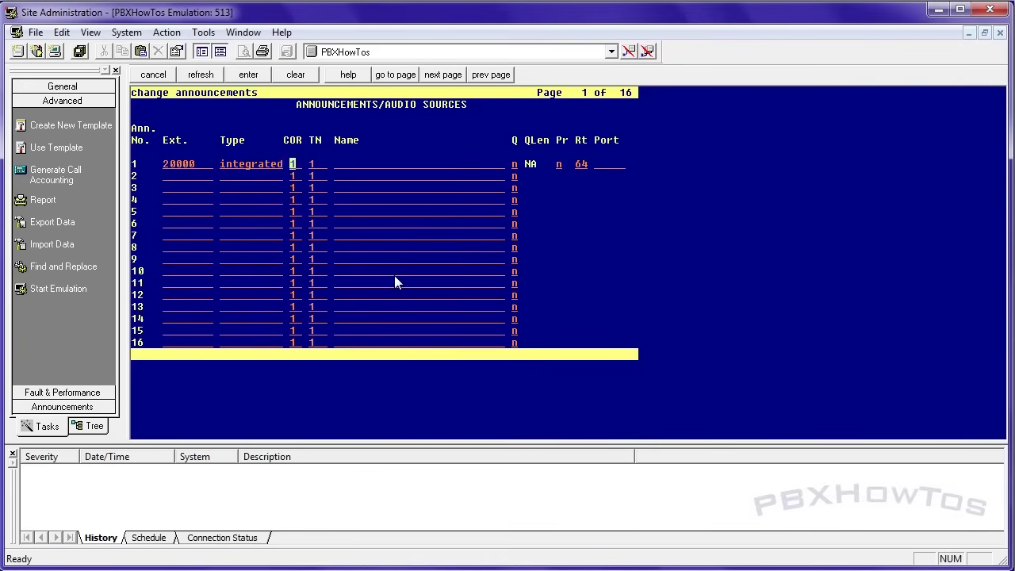
type("13")
key("Tab")
- Name announcement 1 WelcomeToPBXHowTos, set its queue option to y and its port to 001v9
type("WelcomeToPBXHowTos")
key("Tab")
type("y")
key("Tab")
key("Tab")
key("Tab")
type("001v9")
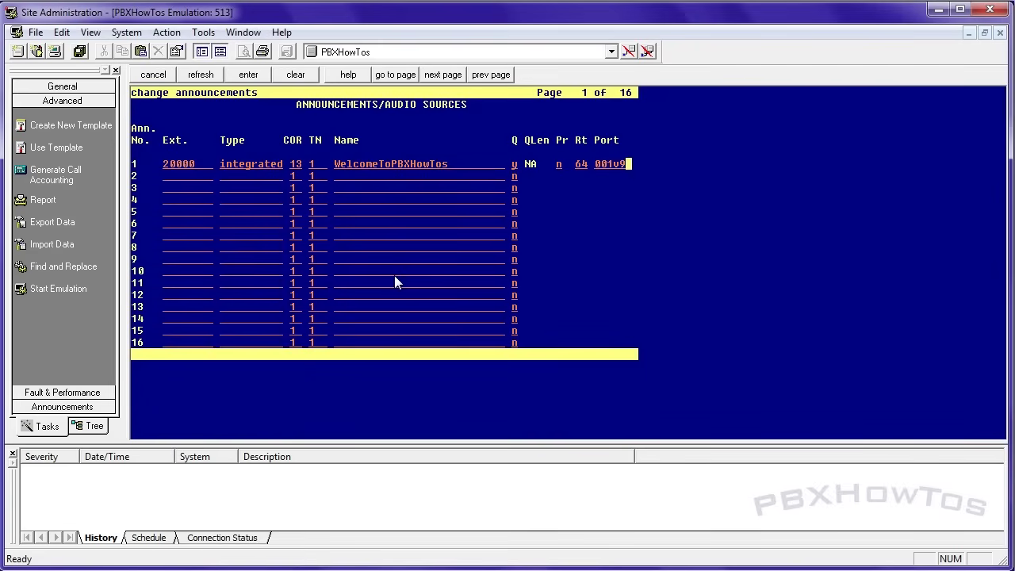
key("Tab")
- Give announcement 2 extension 20001, type integrated and COR 13
type("20001")
key("Tab")
type("integ")
key("Tab")
type("r")
key("Tab")
type("13")
key("Tab")
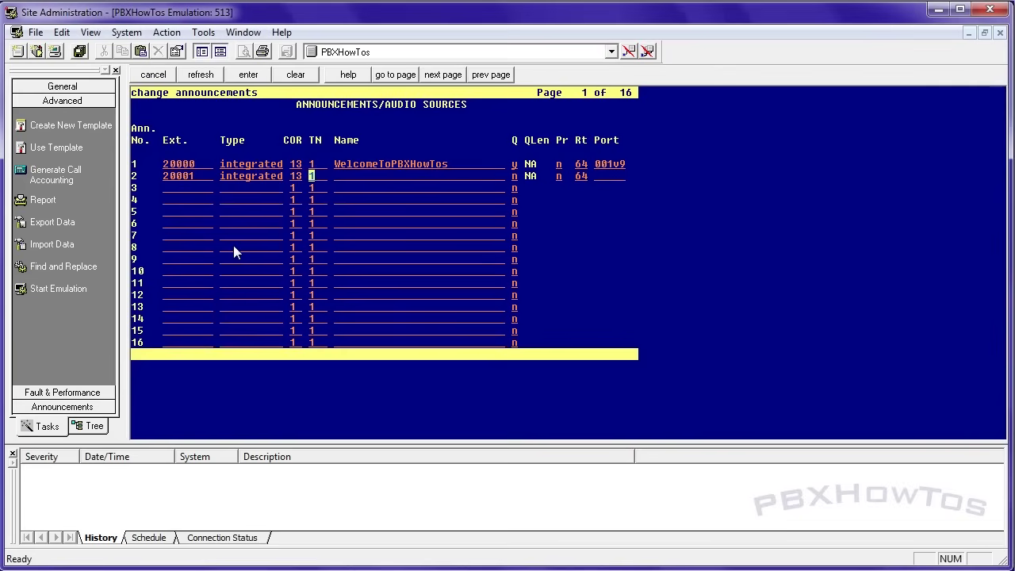
key("Tab")
- Name announcement 2 AnnoyingPeople, set its queue option to y and its port to 001v9
type("AnnoyingPeople")
key("Tab")
type("y")
key("Tab")
key("Tab")
type("001v9")
key("Tab")
- Give announcement 3 extension 20002, type integrated and COR 13
type("20002")
key("Tab")
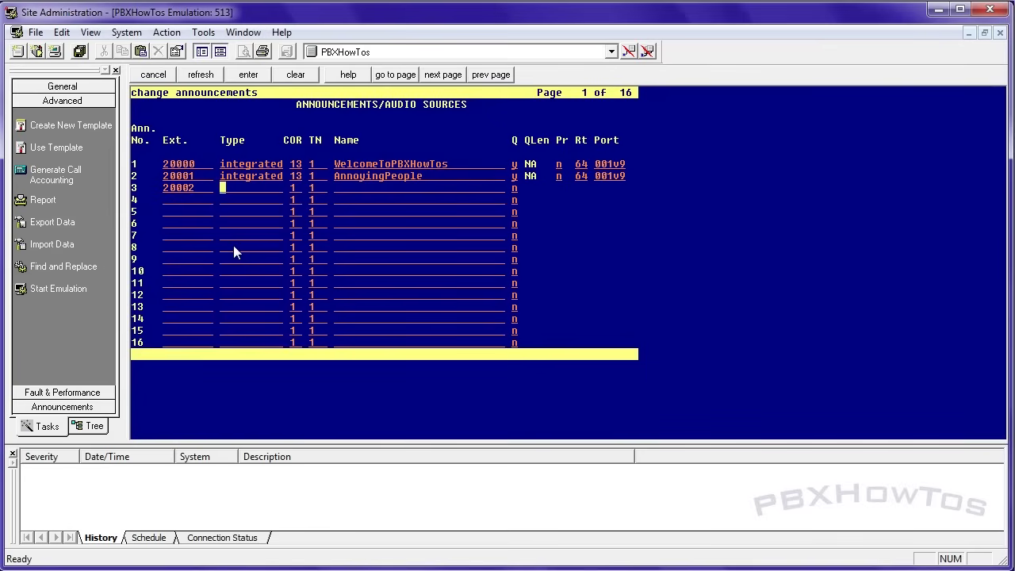
type("inte")
key("Tab")
key("F5")
type("g")
key("Tab")
type("rated")
key("Tab")
type("13")
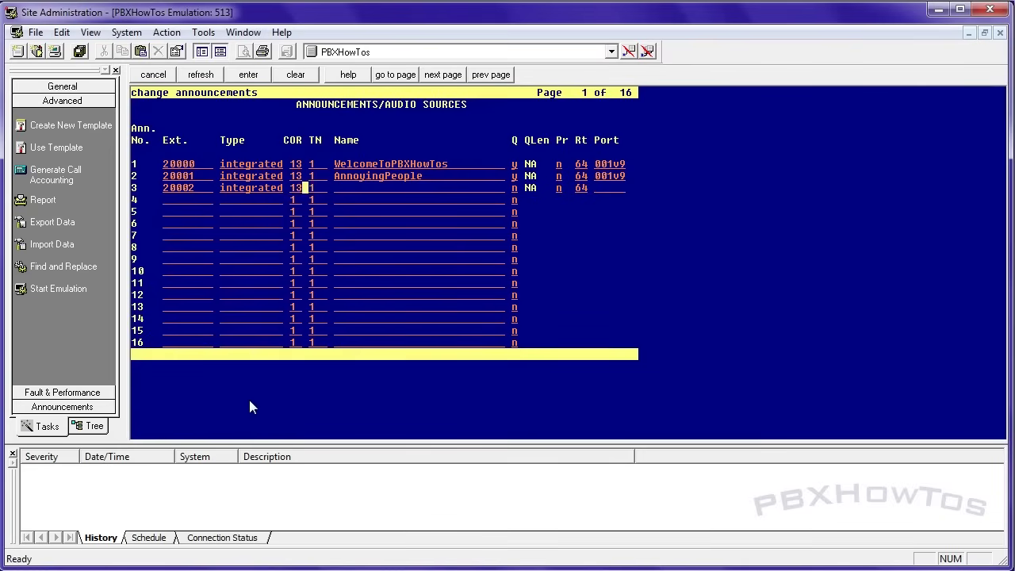
key("Tab")
key("Tab")
- Name announcement 3 NOTAnnoyingPeople with queue y and port 001v9, and submit the announcements form
type("NOTAnnoyingPeople")
key("Tab")
type("y")
key("Tab")
key("Tab")
key("Tab")
type("001v9")
key("Tab")
key("F3")
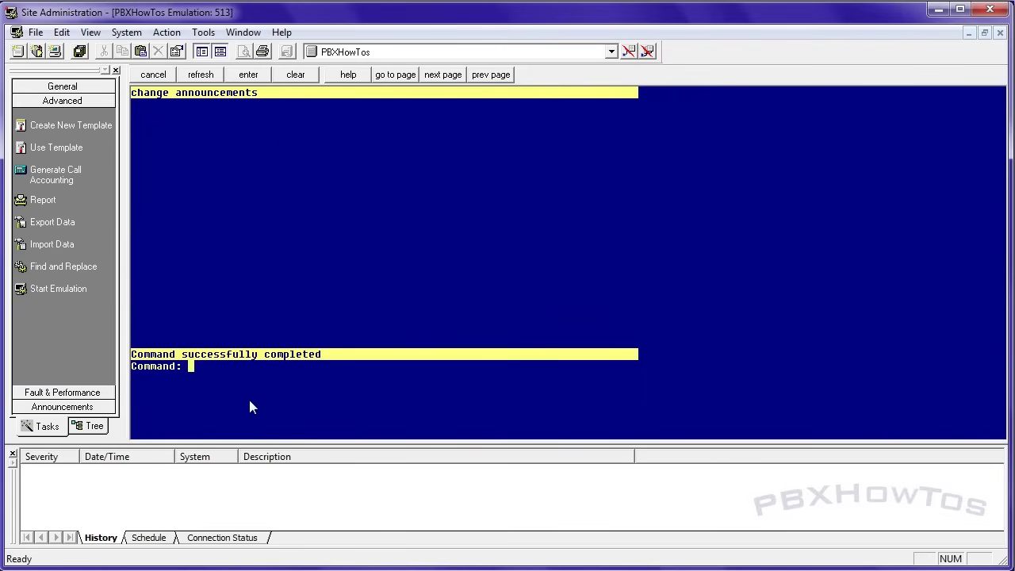
- Display the announcements list to check the saved entries, and close it
type("disp ann")
key("Return")
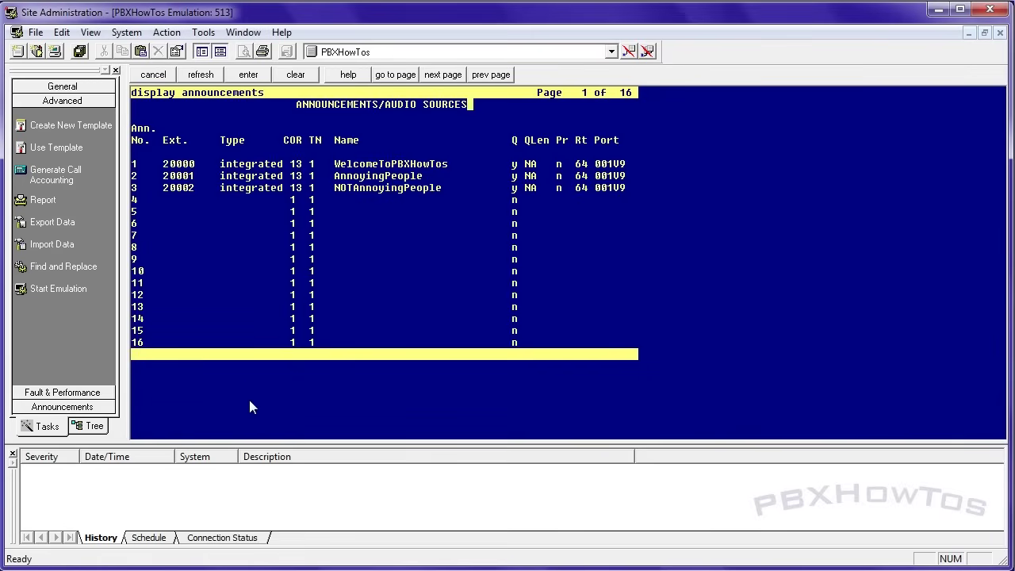
key("F1")
- Add VDN 1313 and name it WelcomeToPBXHowTos AA
type("add vdn 1313")
key("Return")
type("We")
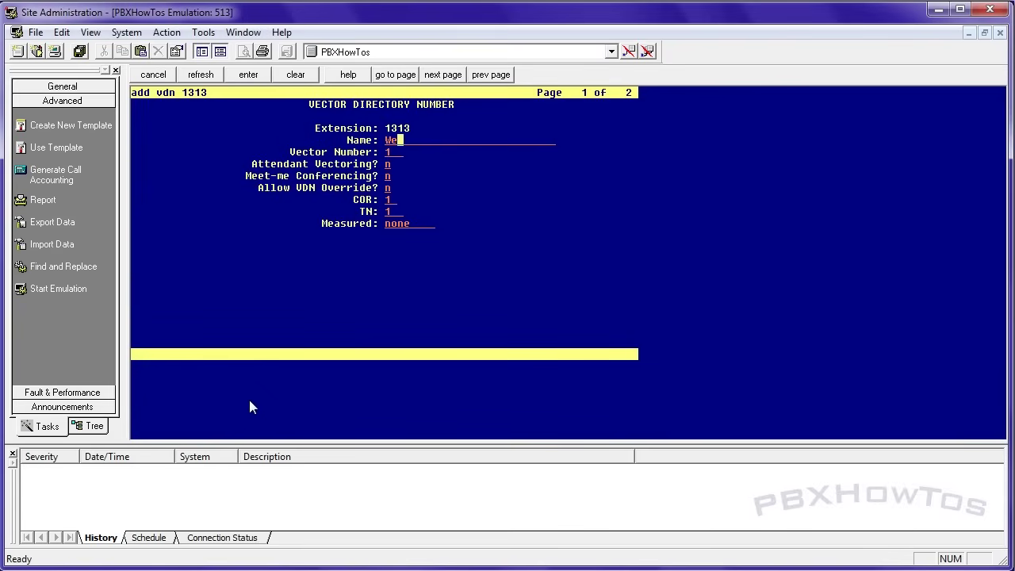
type("lcome")
type("ToPB")
type("XHowTos ")
type("AA")
- Set the VDN's vector number to 13 and its COR to 13
type("13")
key("Tab")
key("Tab")
key("Tab")
key("Tab")
type("13")
key("Tab")
key("Tab")
- Try internal for the VDN's Measured setting, set it back to none, and submit the VDN
type("internal")
key("Tab")
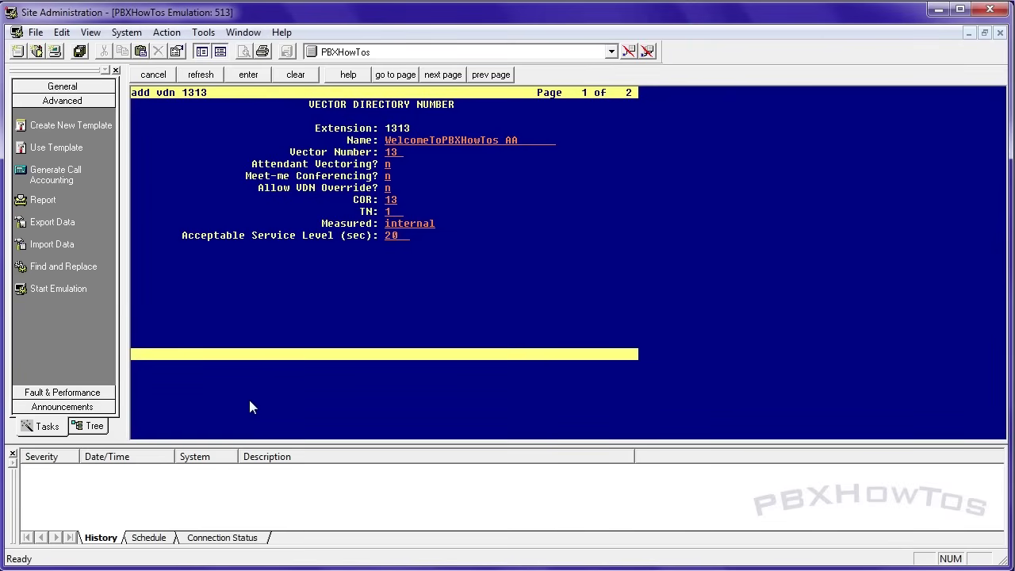
key("shift+Tab")
type("none")
key("Tab")
key("F3")
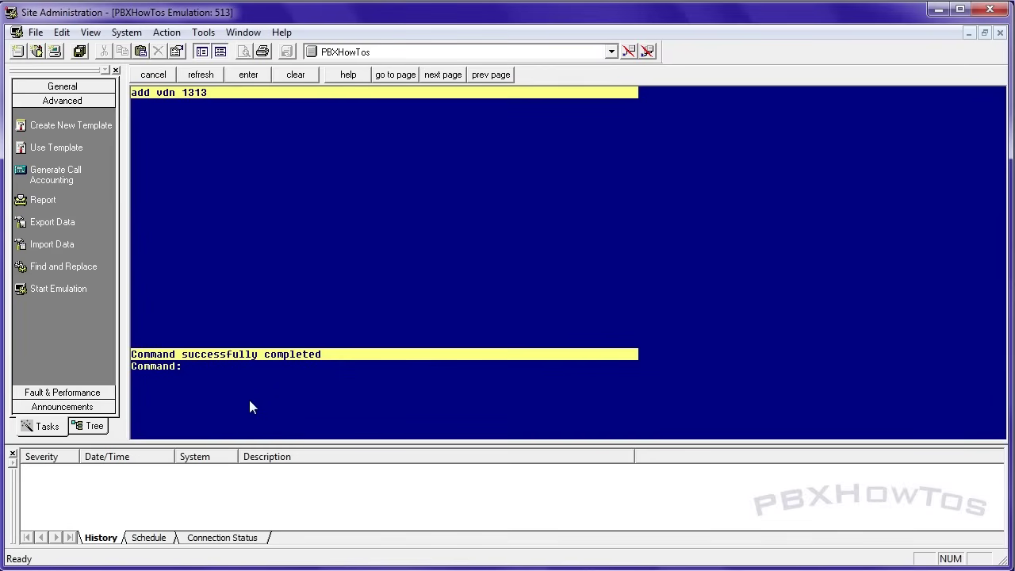
type("add vec")
key("space")
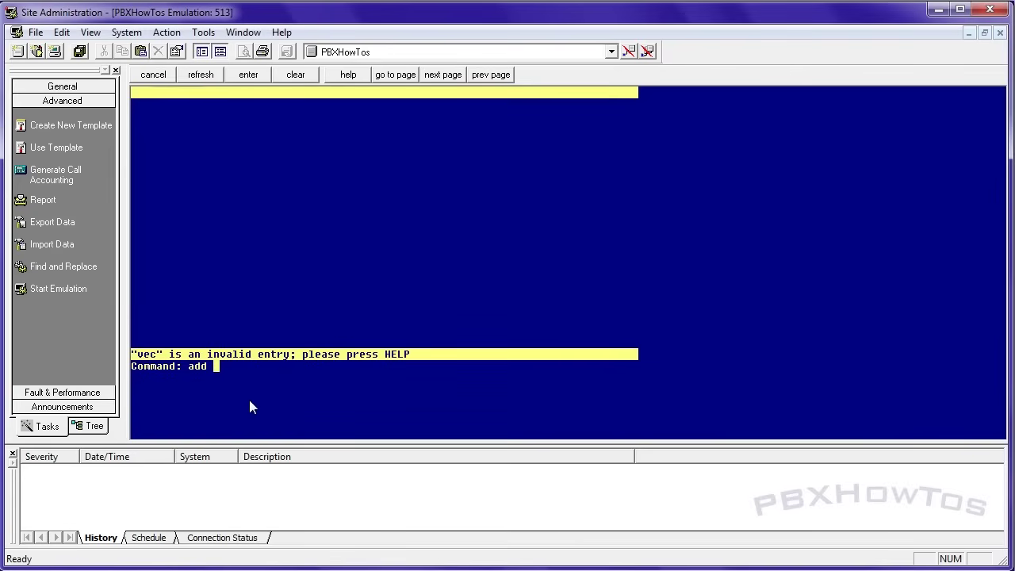
key("BackSpace")
key("BackSpace")
key("BackSpace")
key("BackSpace")
- Open vector 13 for changes and name it PBXHowTos
type("ch vec")
key("space")
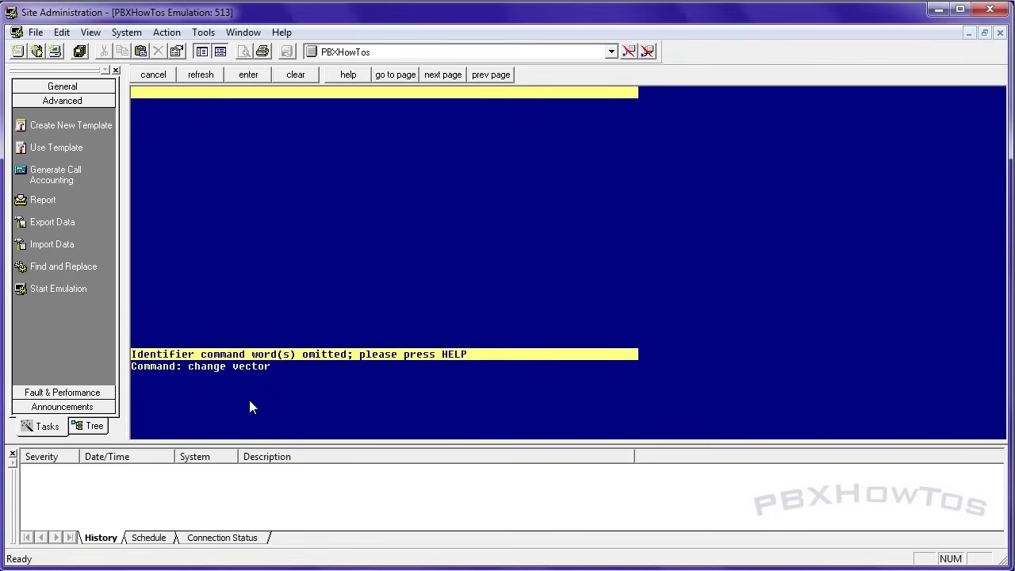
key("F5")
type("13")
key("Return")
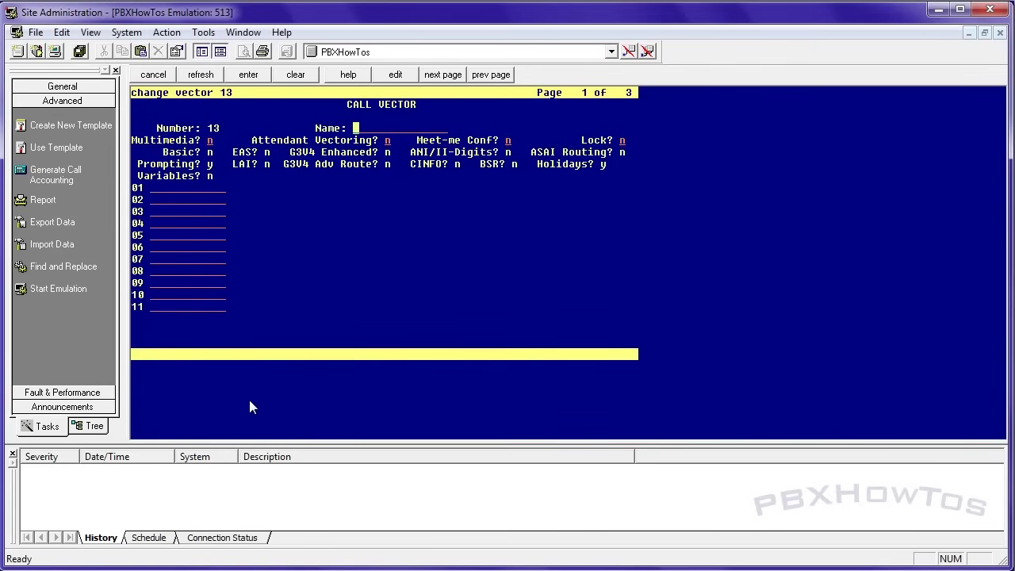
type("PBXHowTos")
key("Tab")
key("Tab")
key("Tab")
key("Tab")
- Set vector line 01 to collect 1 digit after announcement 20000
type("collect")
key("Tab")
type("1")
key("Tab")
type("20000")
key("Tab")
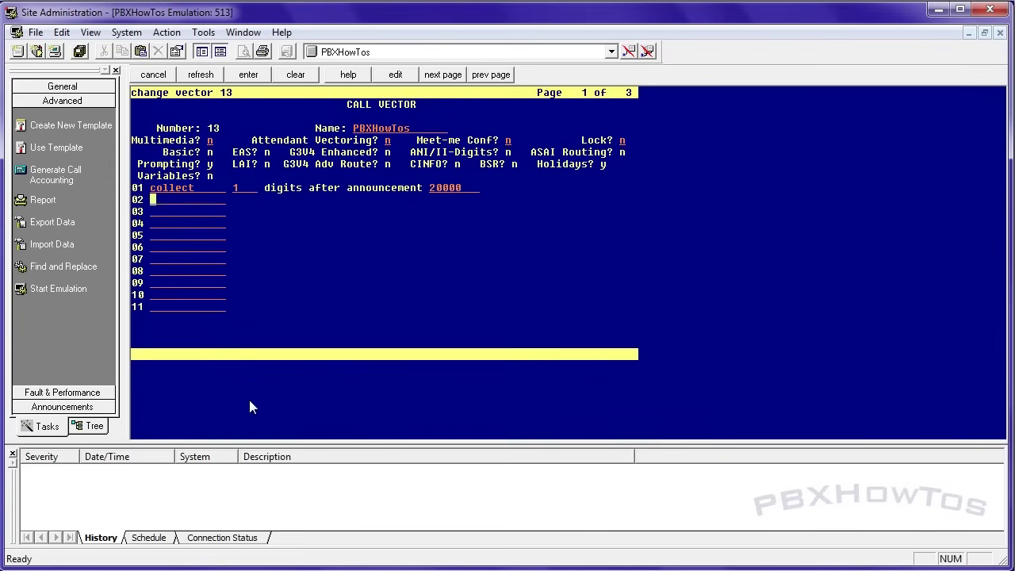
key("Up")
key("Down")
- Set vector line 02 to go to step 6 if digits = 1
type("goto")
key("Tab")
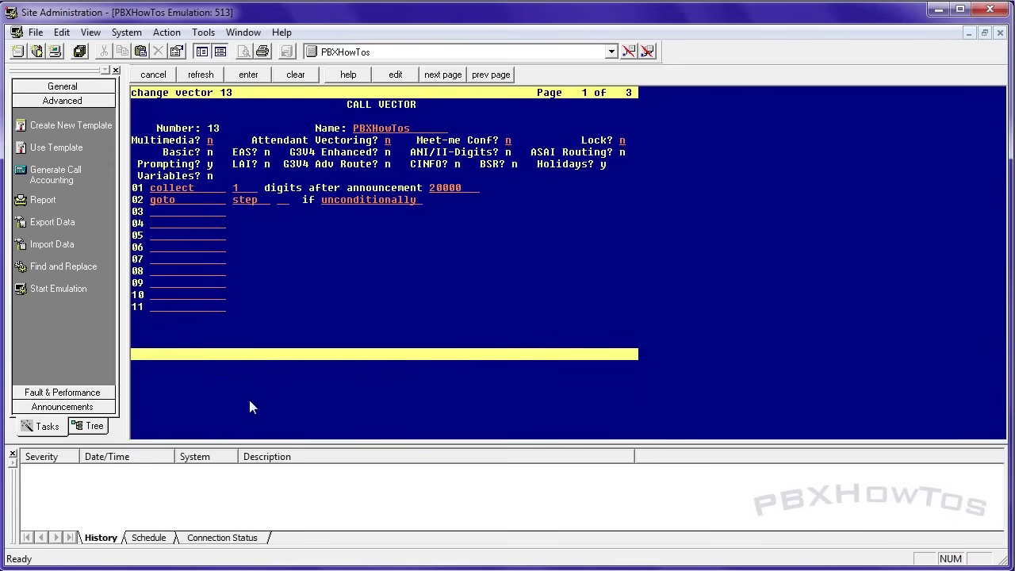
type("6")
key("Tab")
type("digits")
key("Tab")
type("=")
key("Tab")
type("1")
key("Tab")
- Set vector line 03 to go to step 7 if digits = 2
type("goto")
key("Tab")
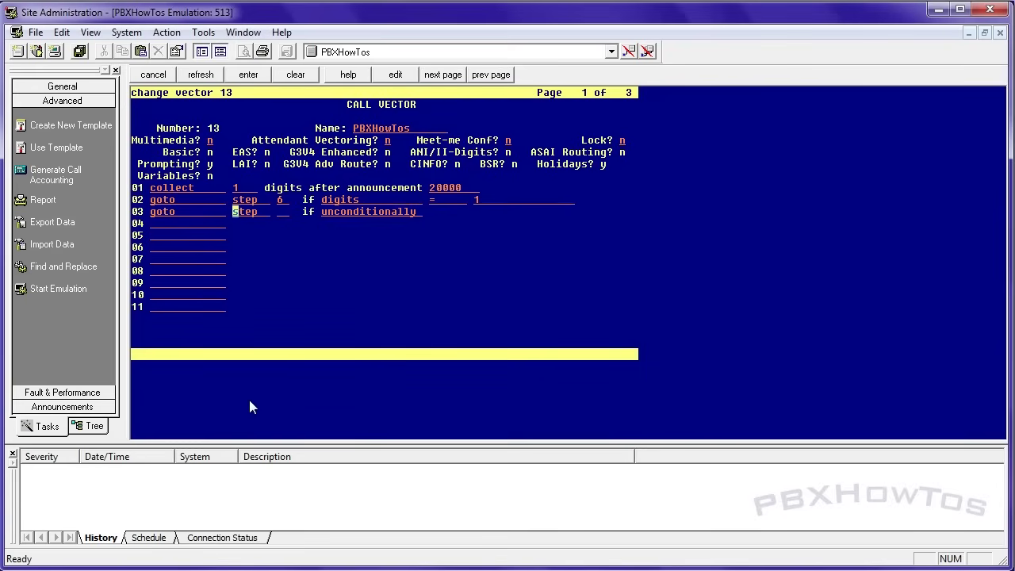
key("Tab")
type("7")
key("Tab")
type("digits")
key("Tab")
type("=")
key("Tab")
type("2")
key("Tab")
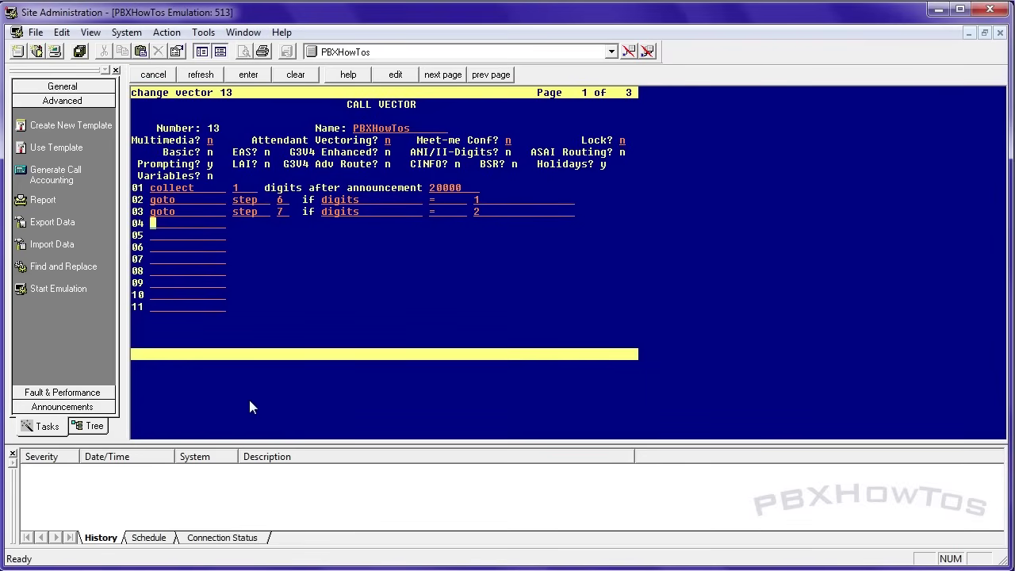
- Set vector line 04 to wait 3 seconds hearing silence
type("wait")
key("Tab")
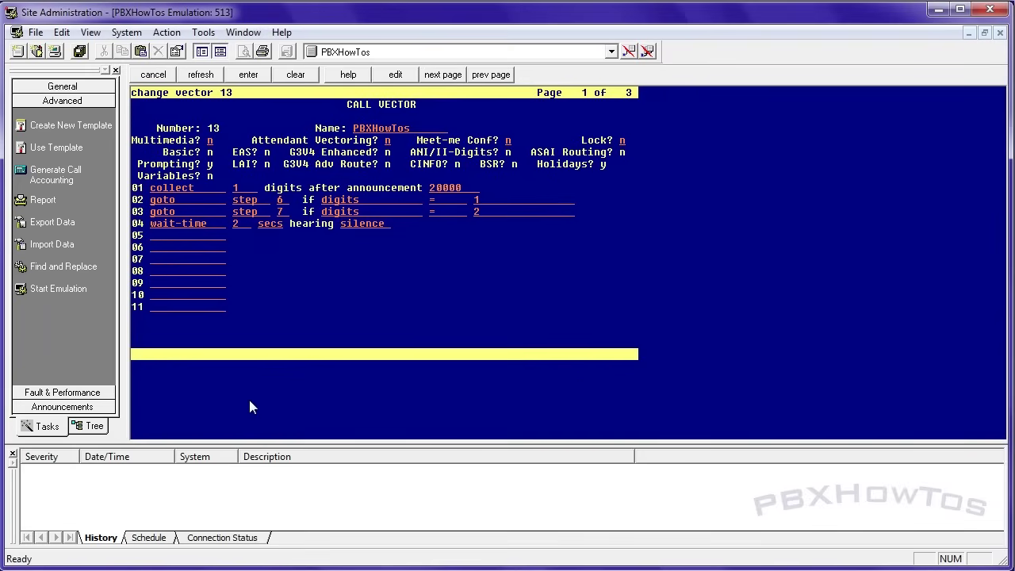
type("4")
key("Tab")
type("3")
key("Tab")
key("Tab")
key("Tab")
- Set vector line 05 to go to step 1 unconditionally
type("goto")
key("Tab")
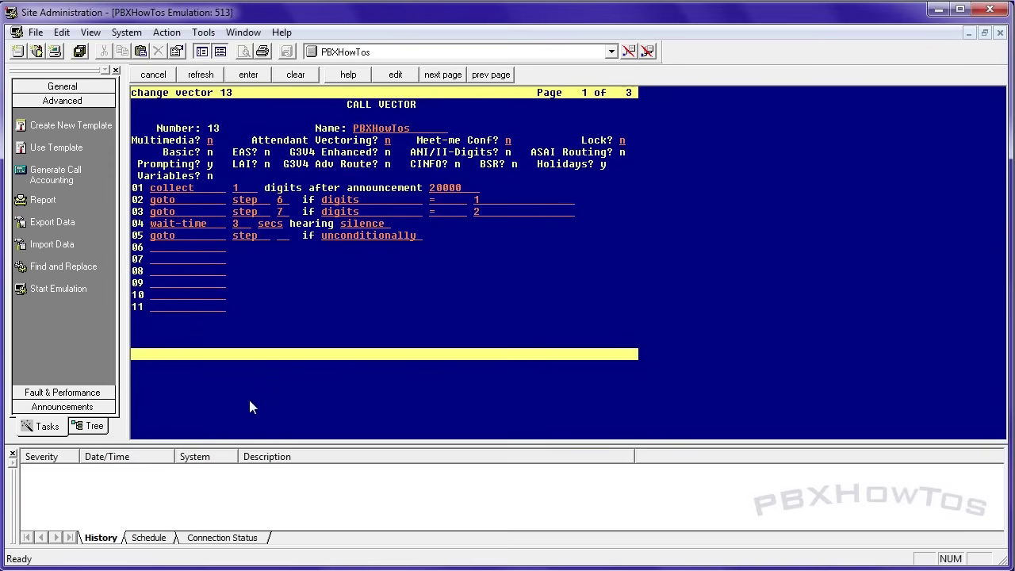
type("1")
key("Tab")
key("BackSpace")
type("1")
key("Tab")
type("di")
key("Tab")
key("Up")
key("Up")
key("Up")
key("Up")
key("Up")
key("Up")
key("Up")
key("Down")
key("Tab")
type("y")
key("Down")
key("Down")
key("Down")
key("Down")
key("Down")
- Set vector line 06 to play announcement 20002 and line 07 to stop
type("ann")
key("Tab")
type("20002")
key("Tab")
type("stop")
key("Tab")
- Set vector line 08 to play announcement 20003
type("announcement")
key("Tab")
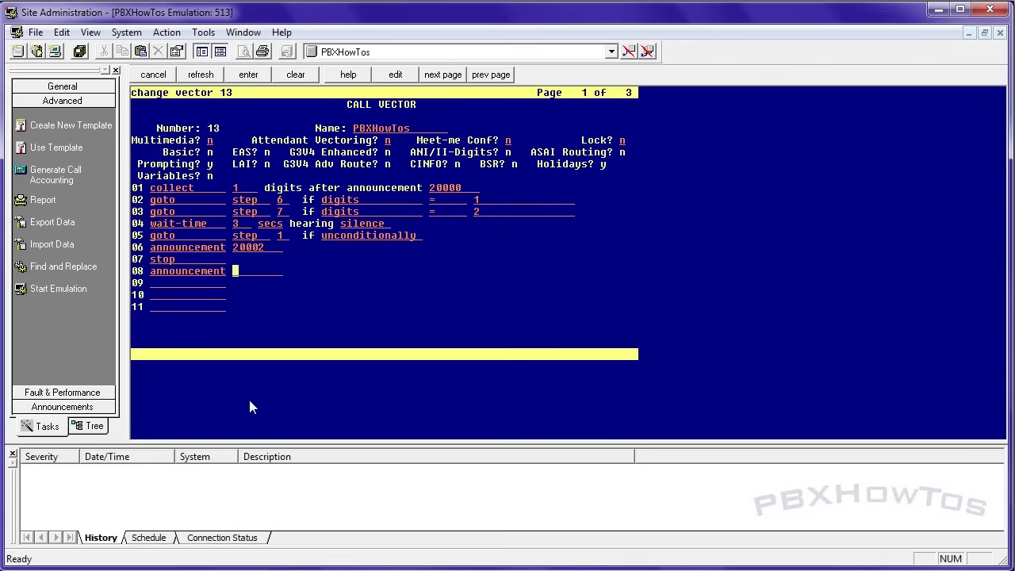
type("2000")
type("3")
key("Tab")
- Set vector line 09 to route to number 1000 with coverage y, and line 10 to stop
type("route-to")
key("Tab")
type("1000")
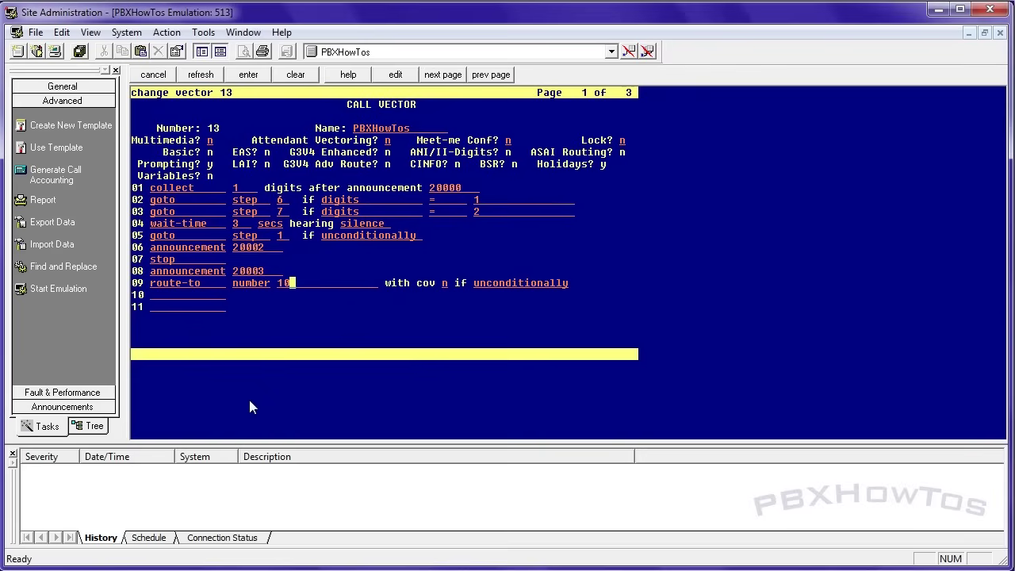
key("Tab")
type("y")
key("Tab")
key("Tab")
type("stop")
key("Tab")
- Review the programmed lines of vector 13, checking the goto targets, announcements and routing
key("shift+Tab")
key("shift+Tab")
key("shift+Tab")
key("shift+Tab")
key("Up")
key("Up")
key("Down")
key("Up")
key("Up")
key("Up")
key("Down")
key("Down")
key("Down")
key("Down")
key("Down")
key("Tab")
key("shift+Tab")
key("Down")
- Submit the changes to vector 13
key("Return")
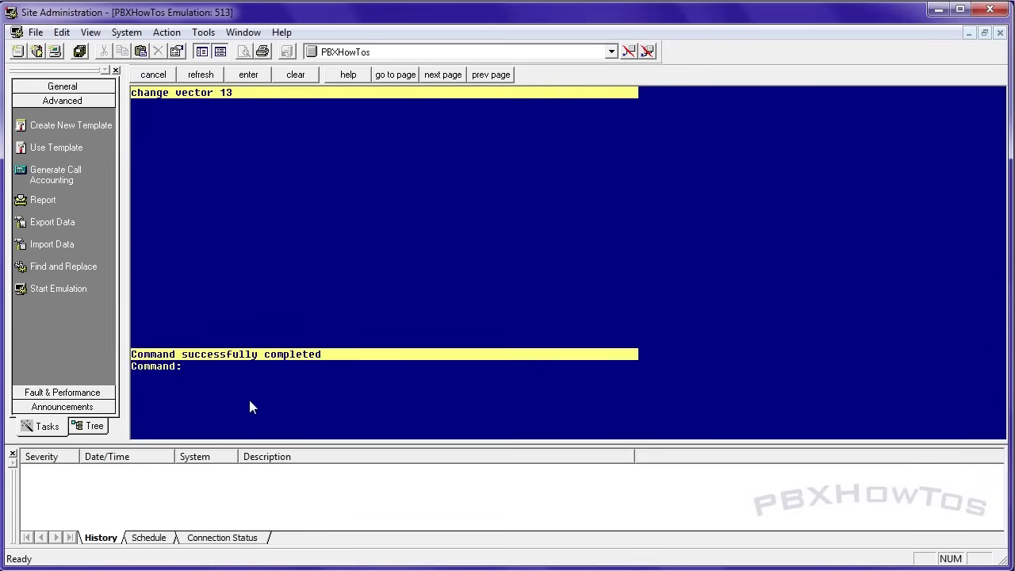